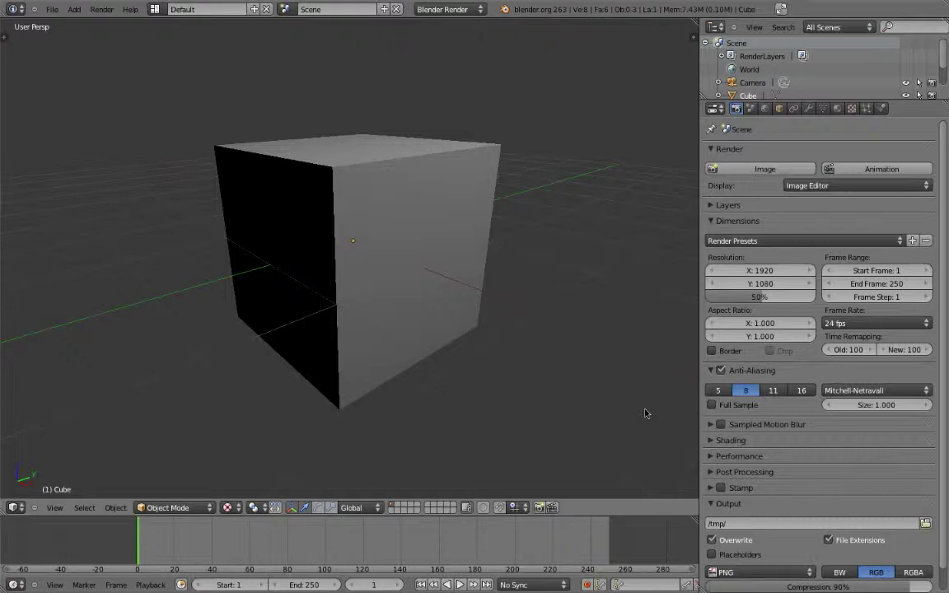
Switch the render engine to Blender Game so the Cube's physics settings appear in the Physics tab.
left_click(882, 108)
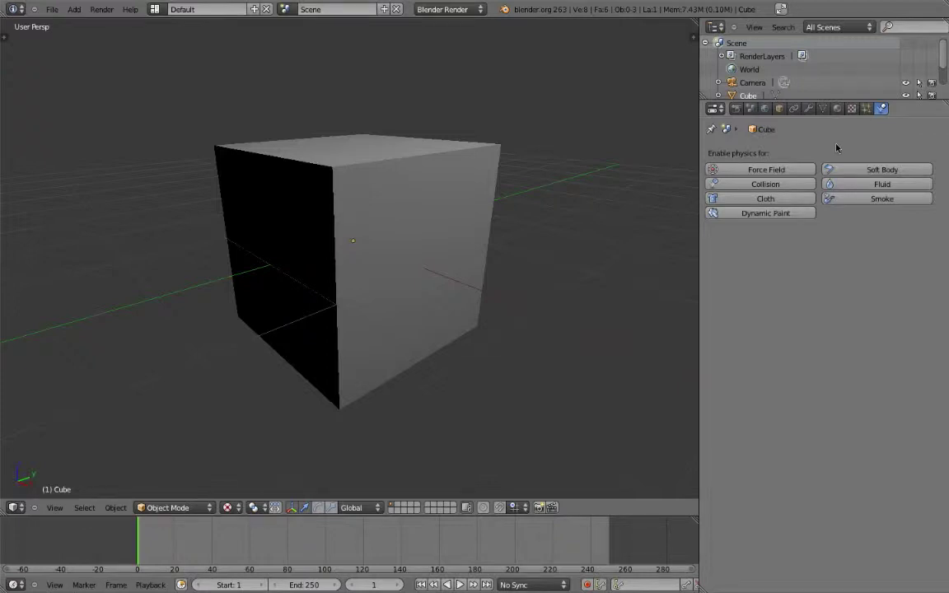
left_click(462, 10)
left_click(466, 37)
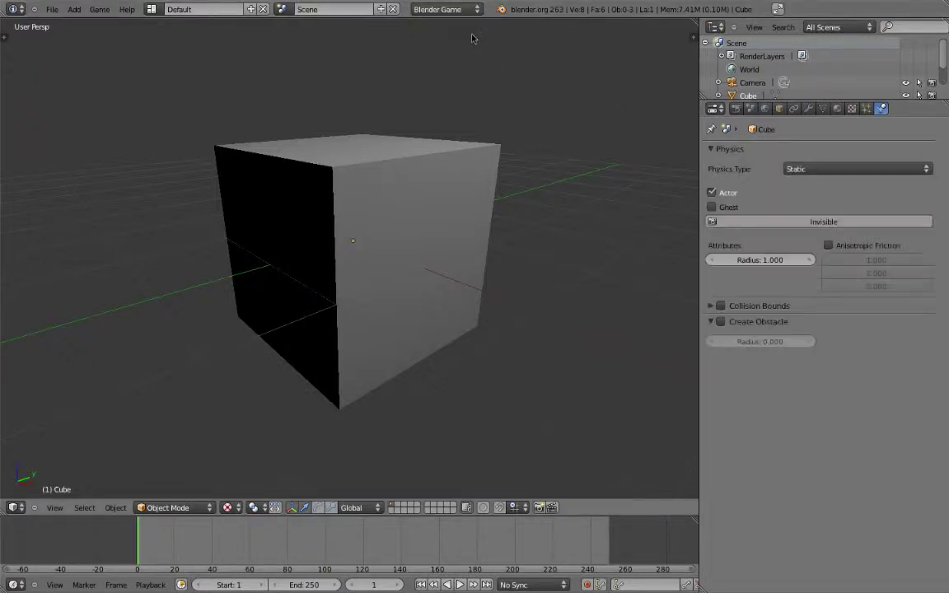
left_click(807, 170)
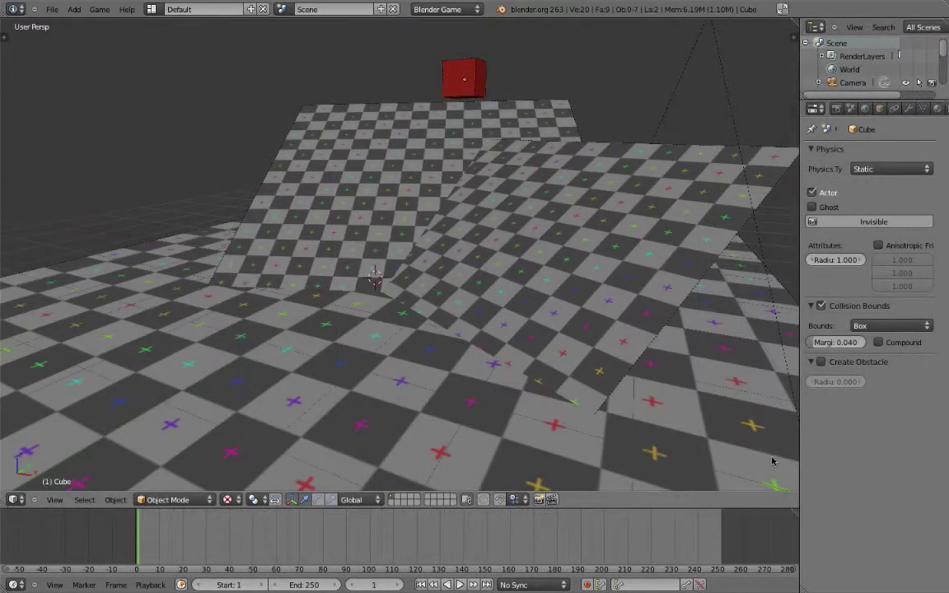
key("p")
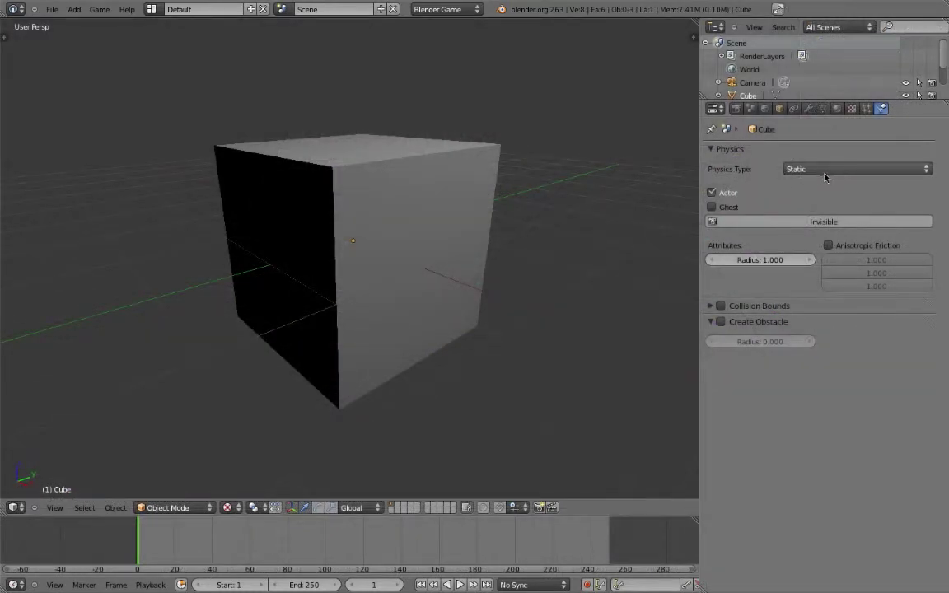
Change the Cube's Physics Type from Static to Dynamic, then to Rigid Body, and preview it falling.
left_click(826, 170)
left_click(832, 135)
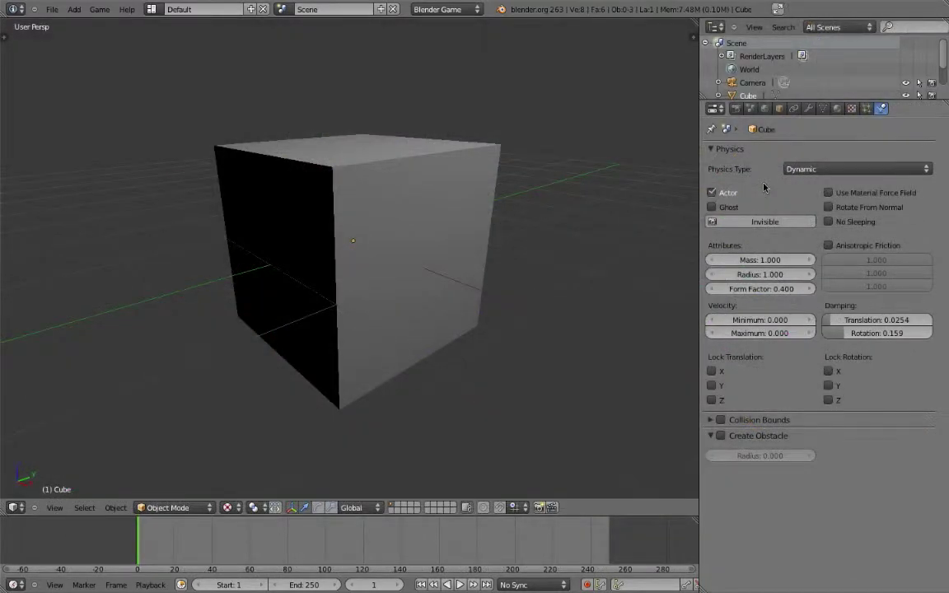
left_click(824, 168)
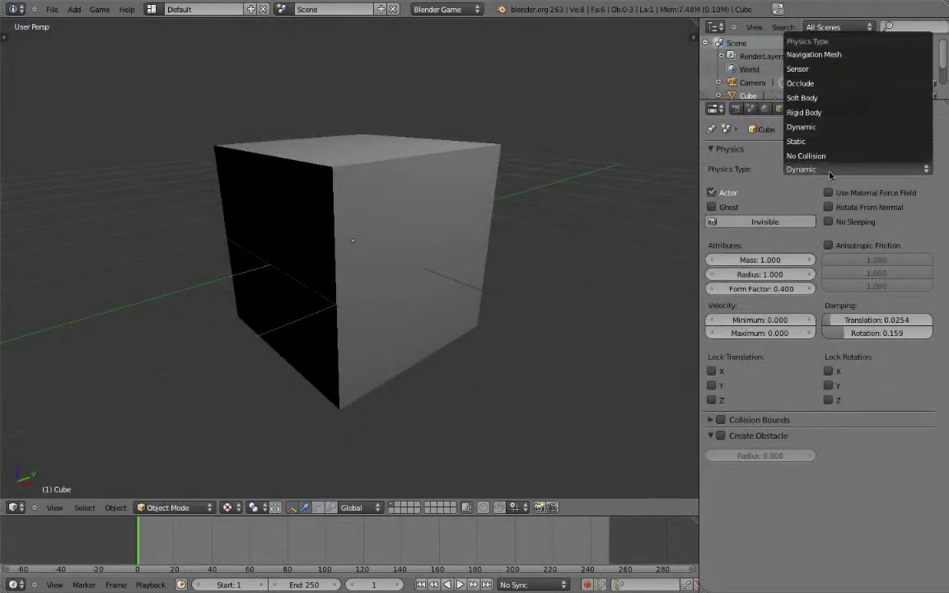
left_click(824, 112)
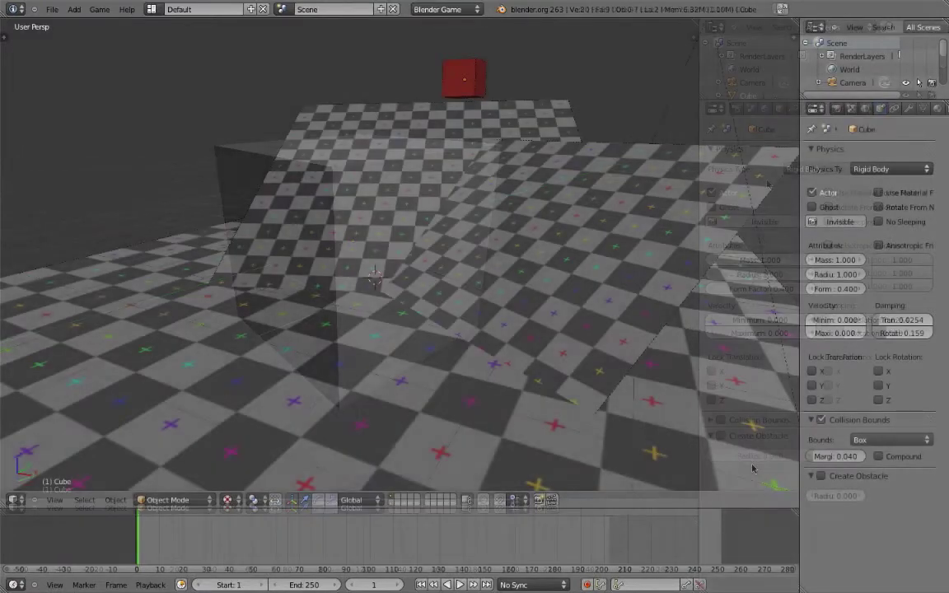
key("p")
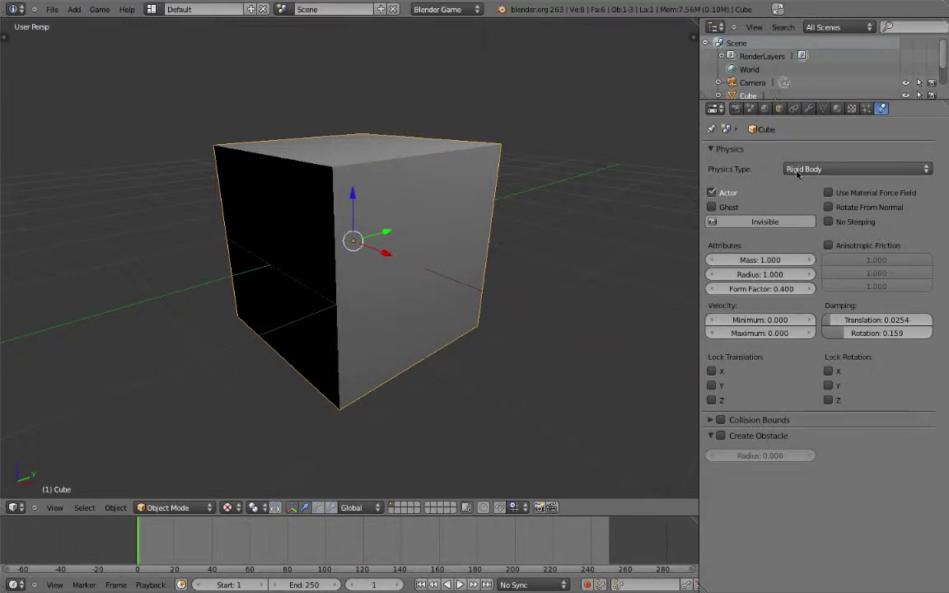
left_click(836, 168)
left_click(836, 157)
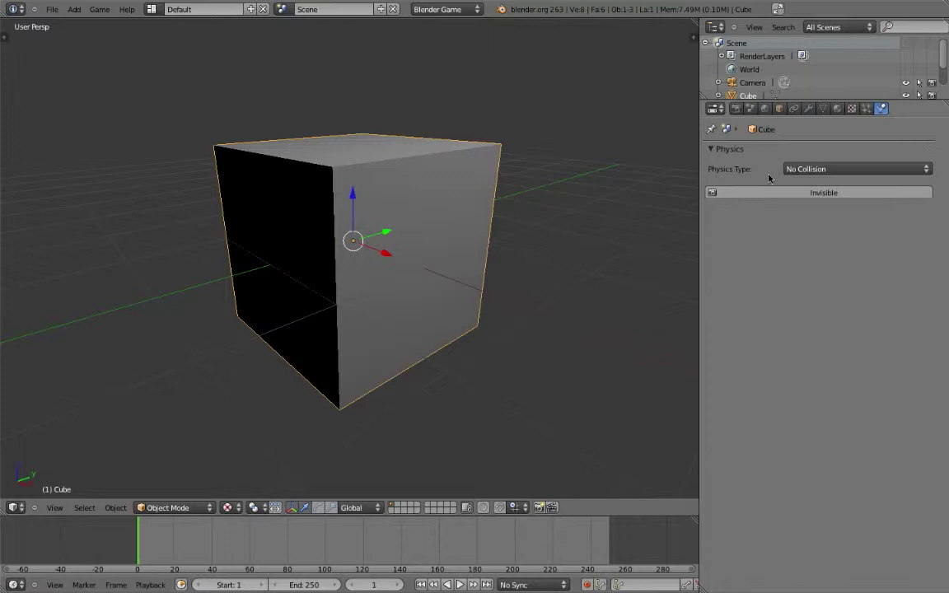
left_click(824, 169)
left_click(824, 111)
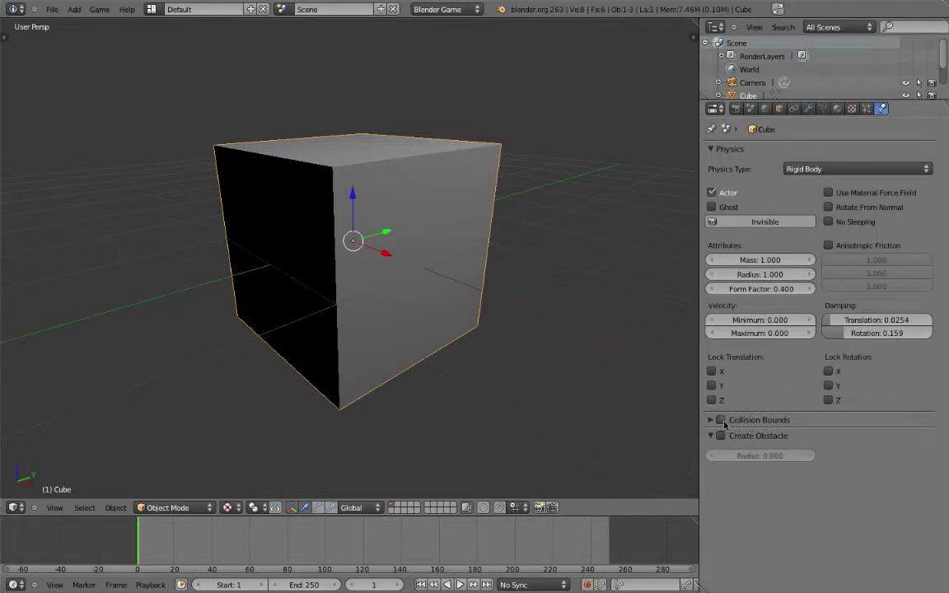
Enable Collision Bounds for the Cube and switch the viewport to wireframe.
left_click(710, 422)
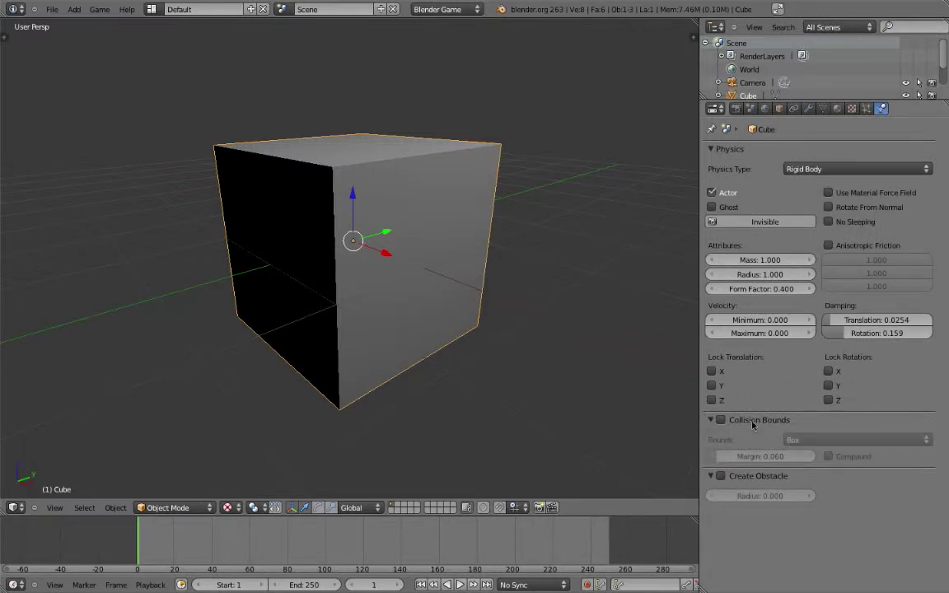
left_click(721, 420)
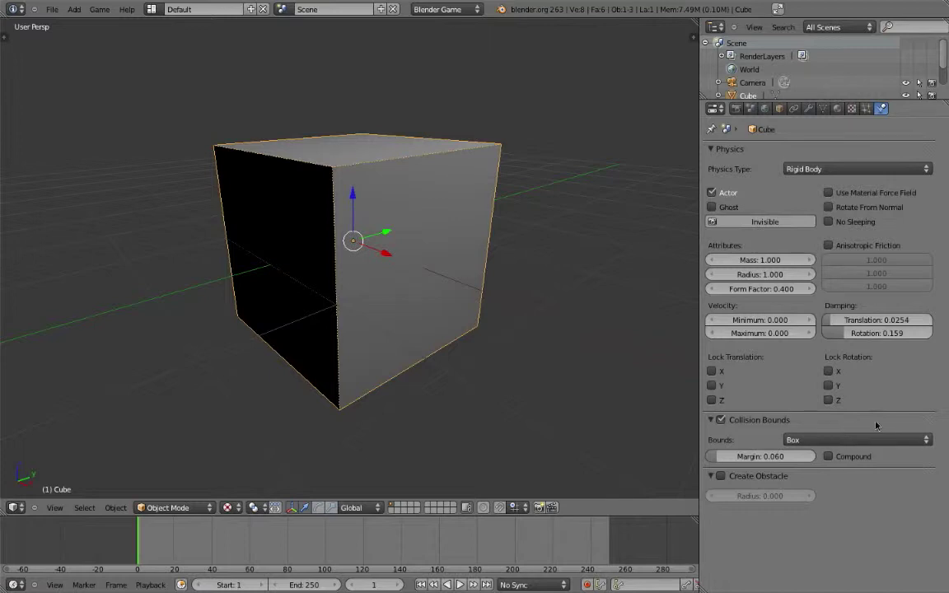
key("z")
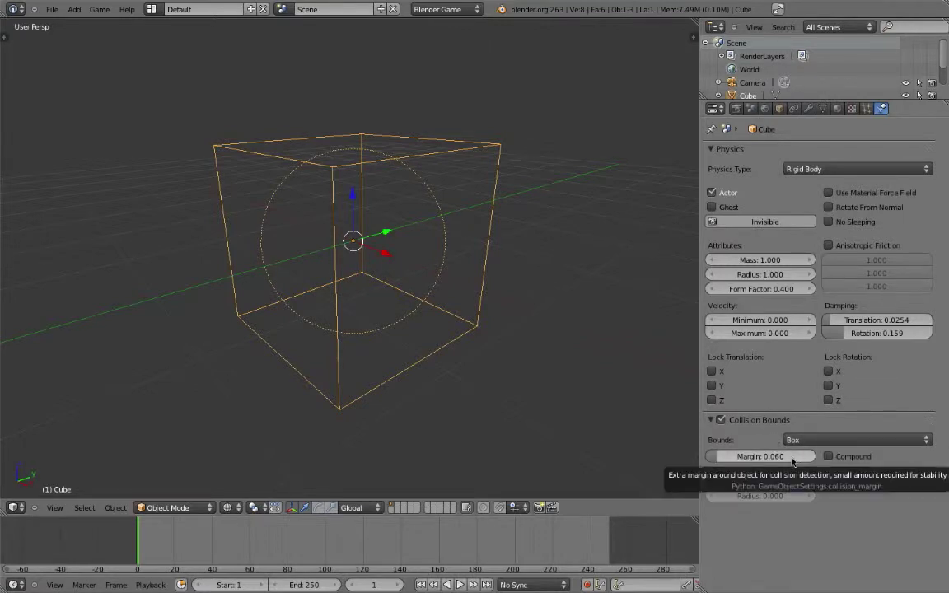
Set the collision Bounds shape to Sphere, passing through Box first.
left_click(908, 441)
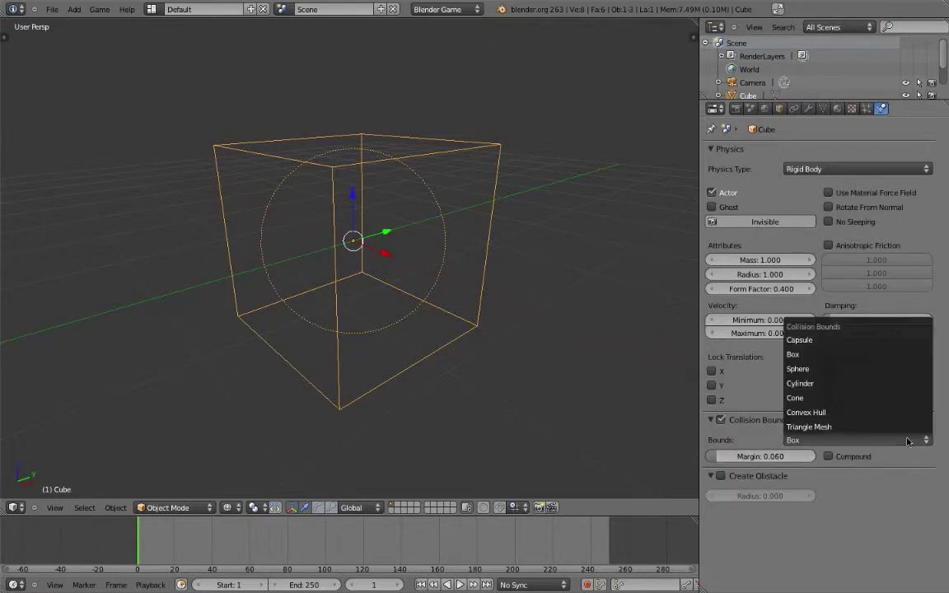
left_click(896, 363)
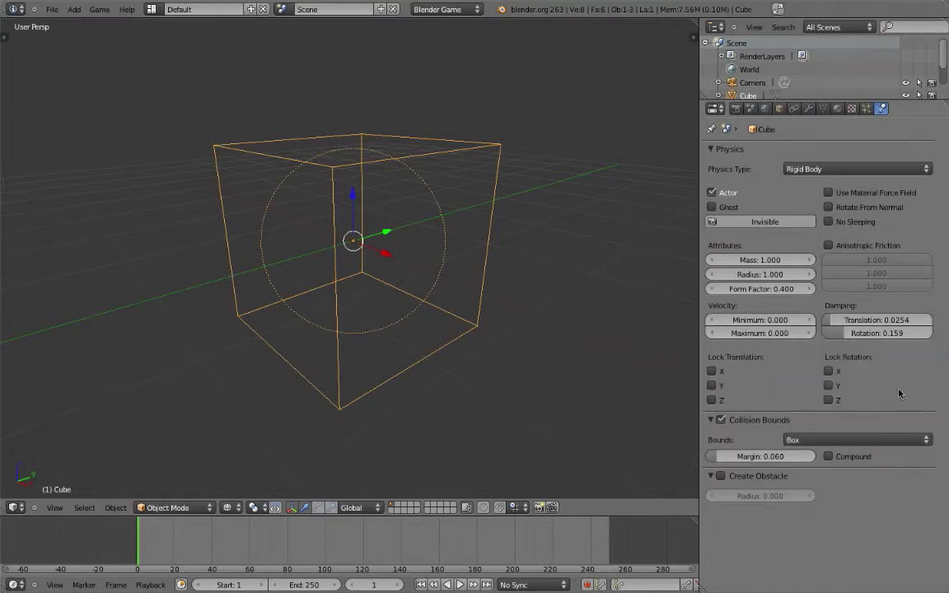
left_click(876, 440)
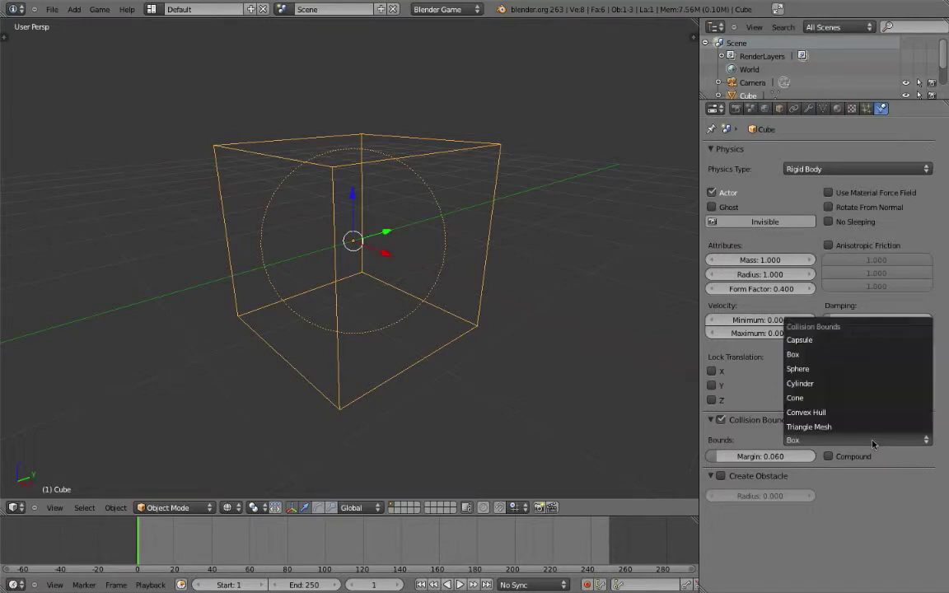
left_click(866, 370)
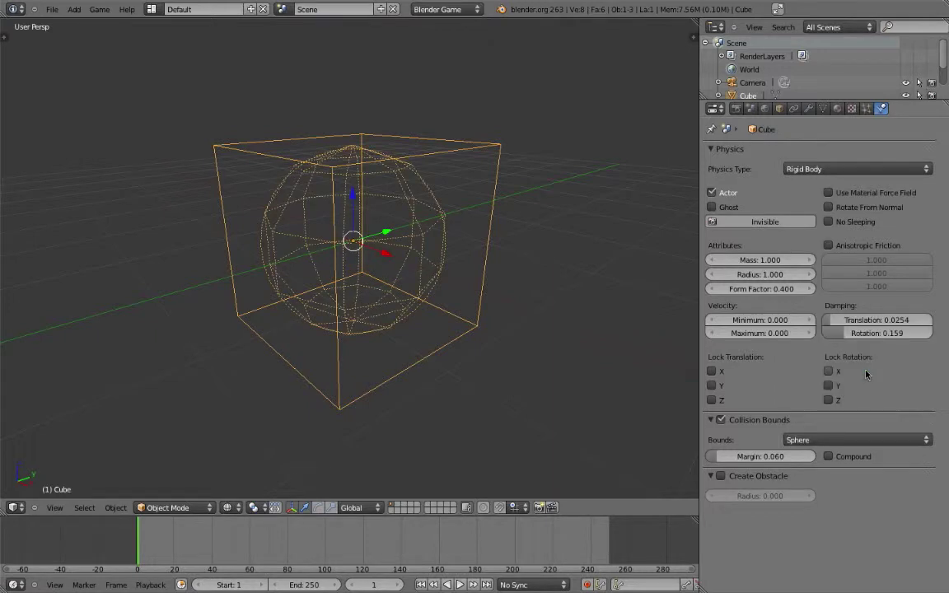
Try Triangle Mesh, then set the collision Bounds to Convex Hull.
left_click(876, 441)
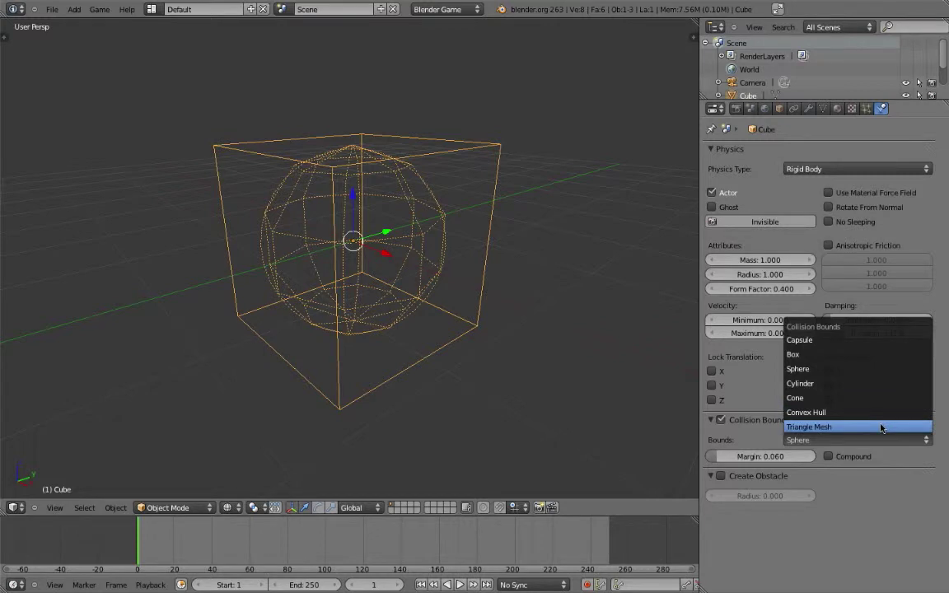
left_click(881, 428)
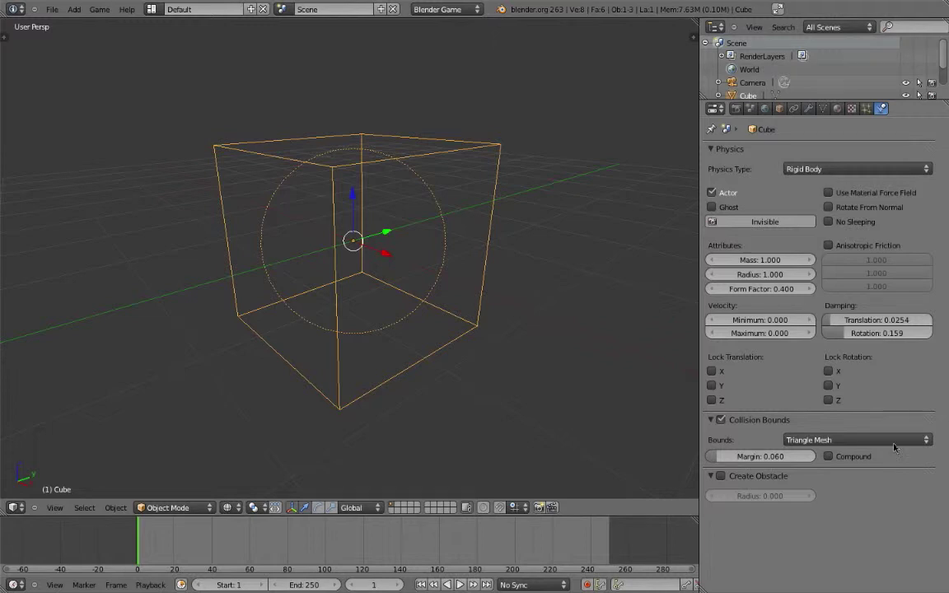
left_click(890, 440)
left_click(894, 416)
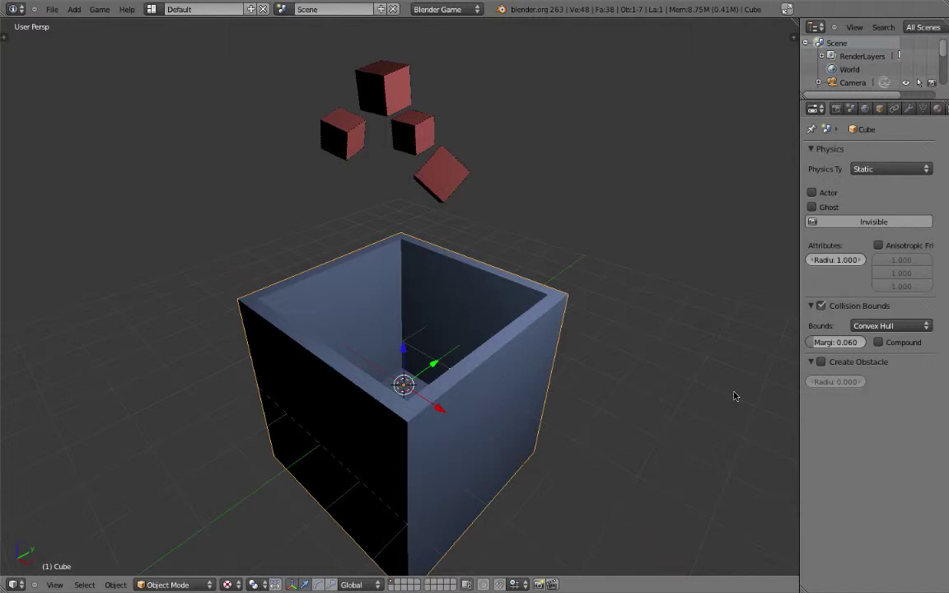
Test the cube drop, switch the box's Bounds to Triangle Mesh, and rerun so cubes land inside.
key("p")
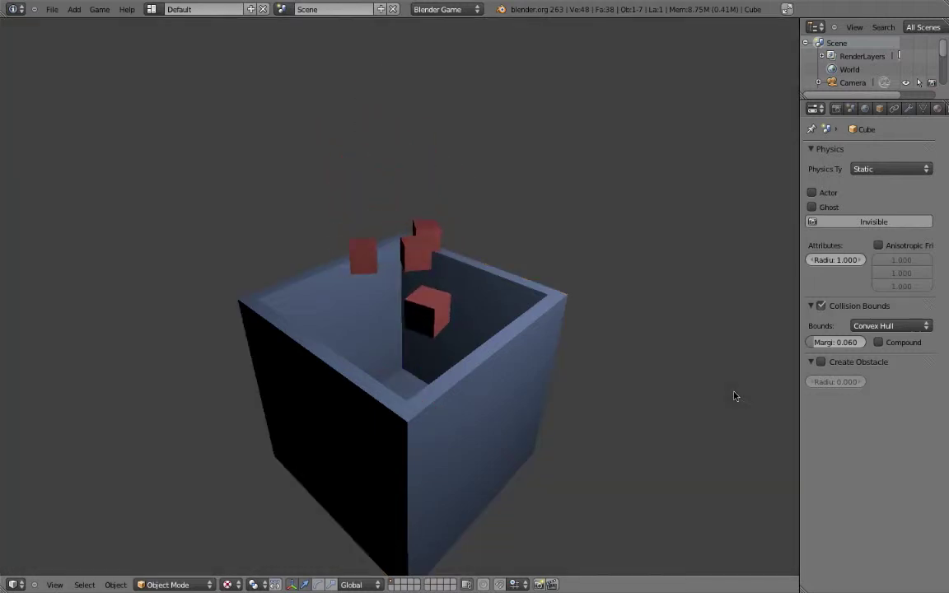
key("Escape")
left_click(890, 326)
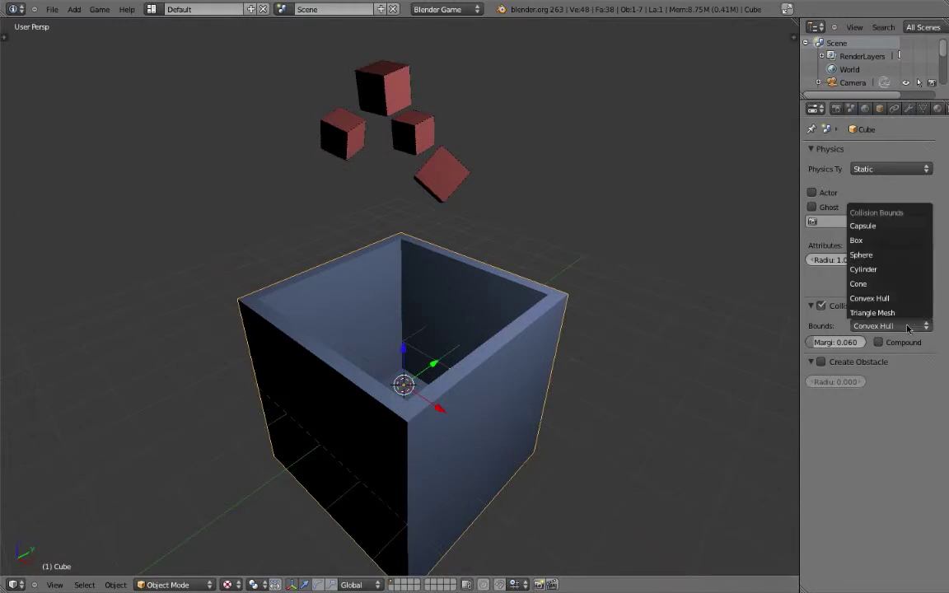
left_click(882, 312)
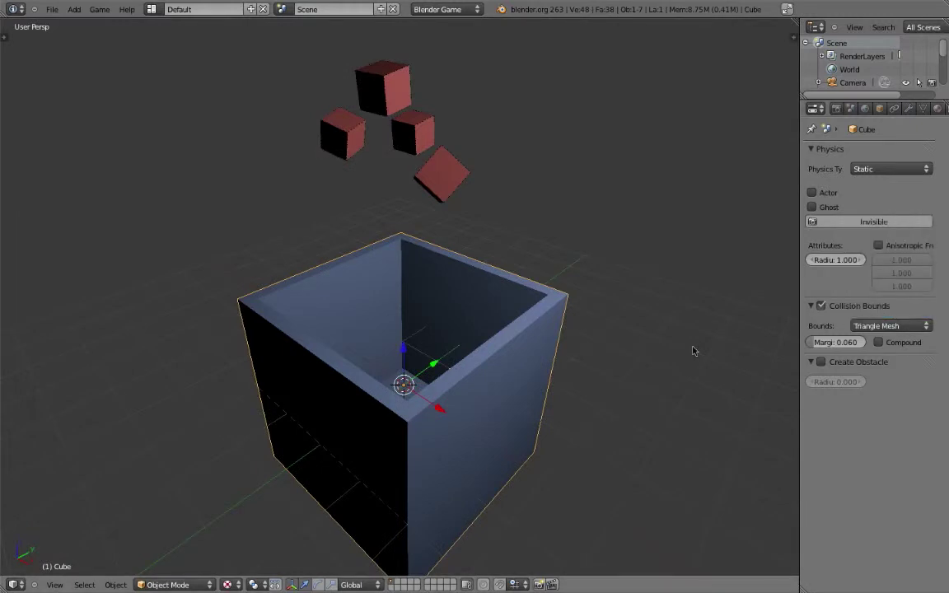
key("p")
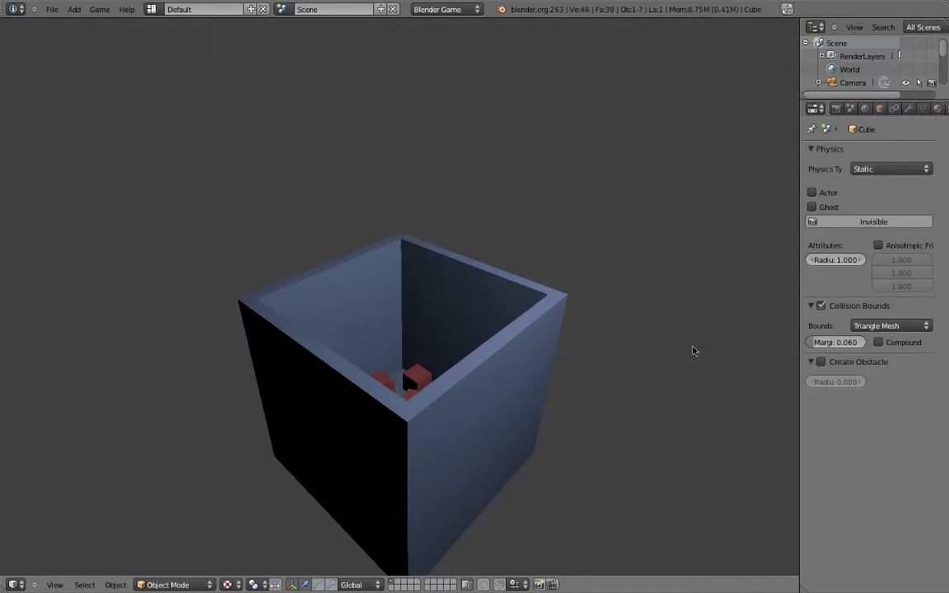
key("Escape")
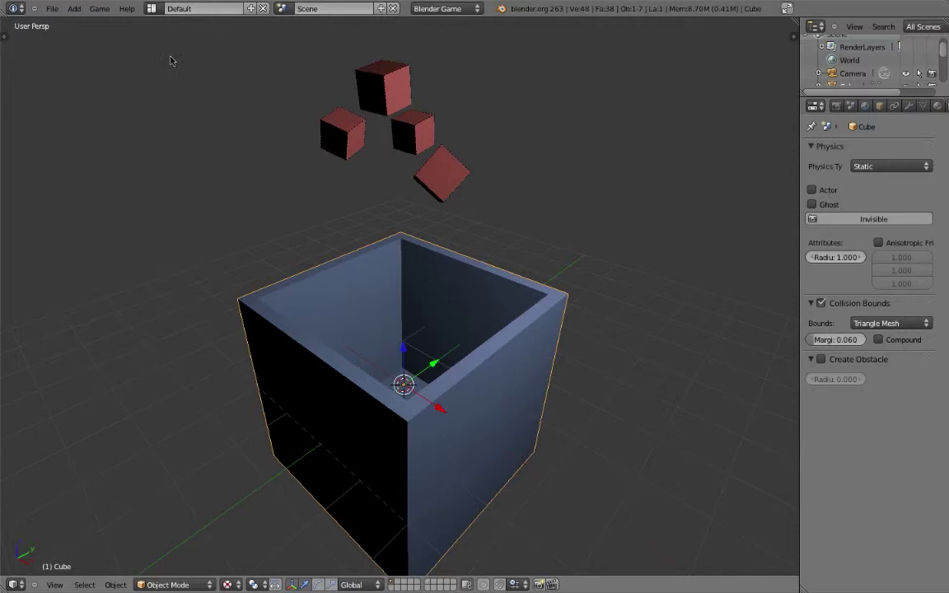
Enable Show Physics Visualization in the Game menu and run the game to view collision shapes.
left_click(100, 9)
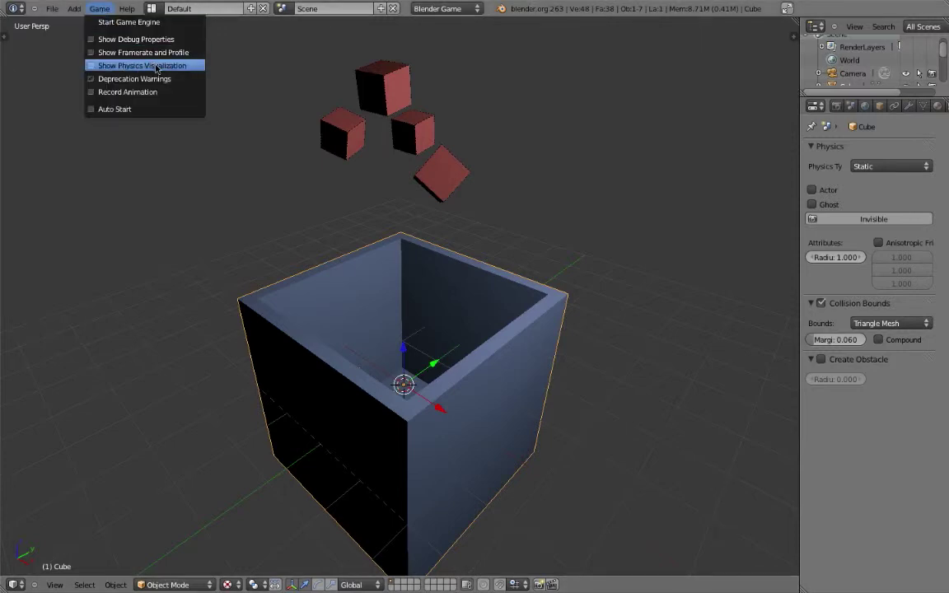
left_click(190, 73)
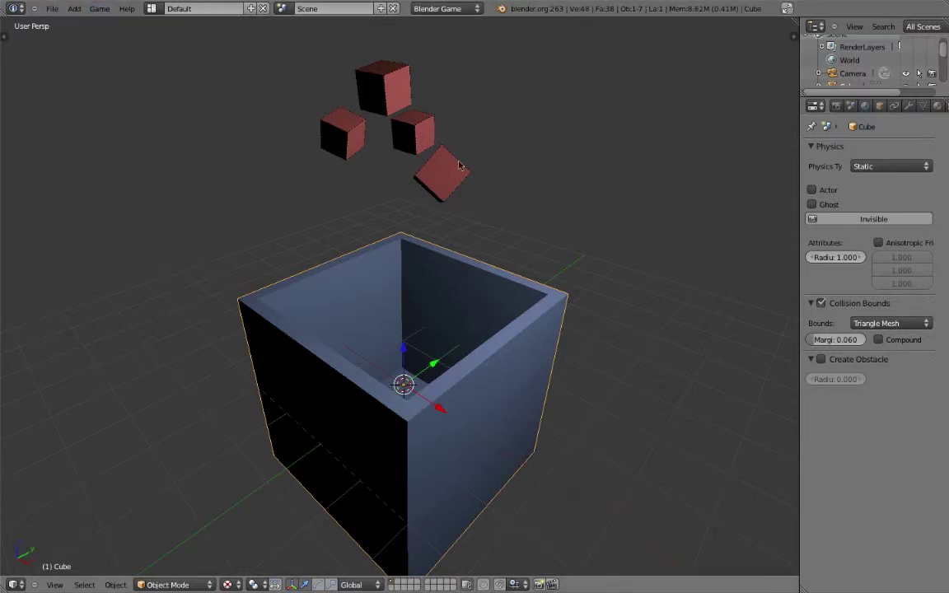
key("p")
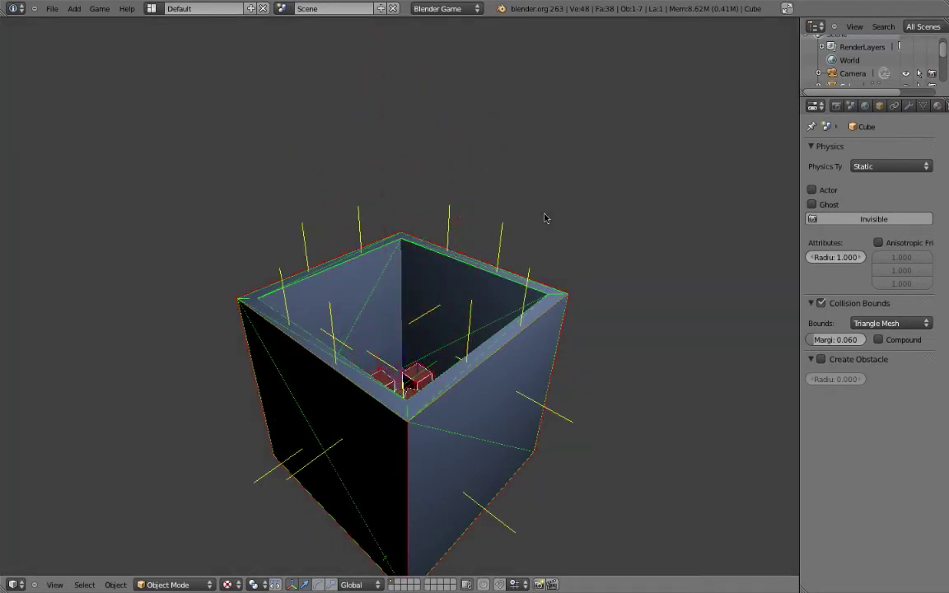
key("Escape")
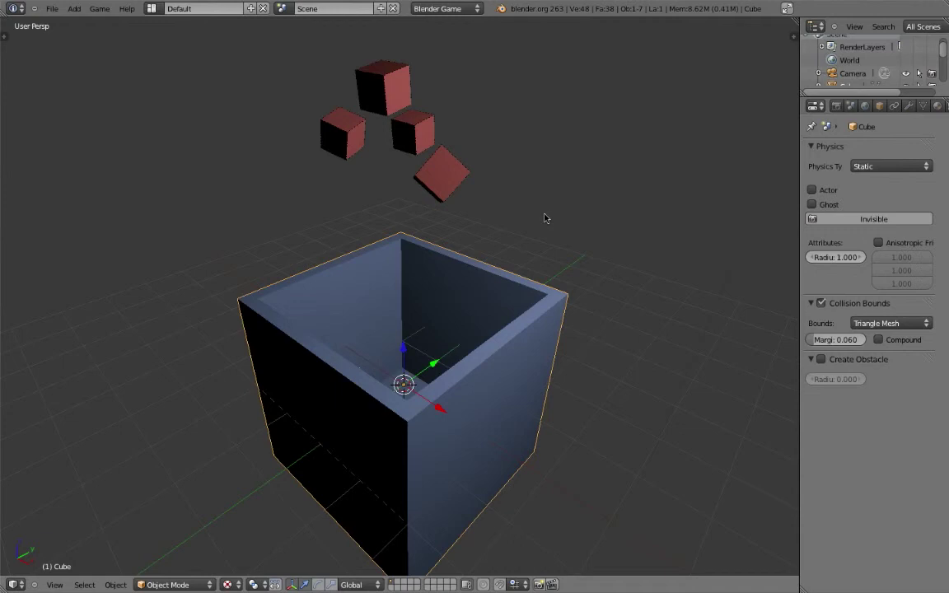